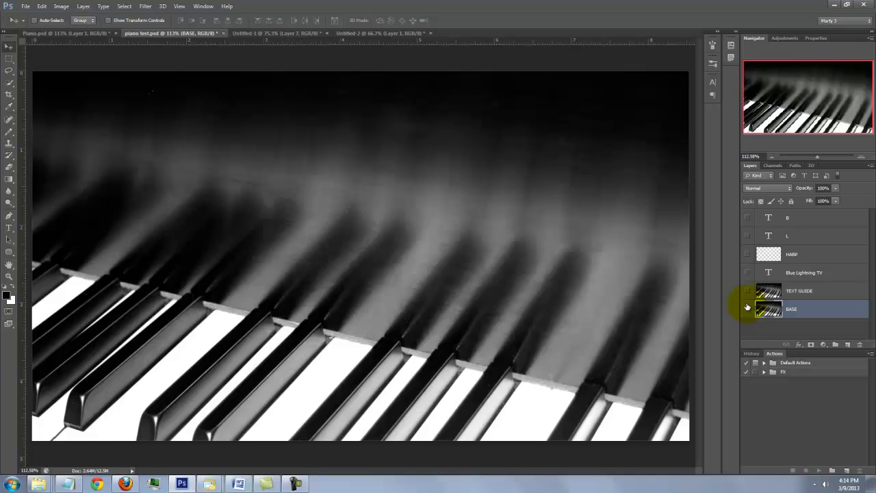
# - Make the Blue Lightning TV, HARP, L and B layers visible, keeping TEXT GUIDE hidden
pyautogui.click(748, 290)
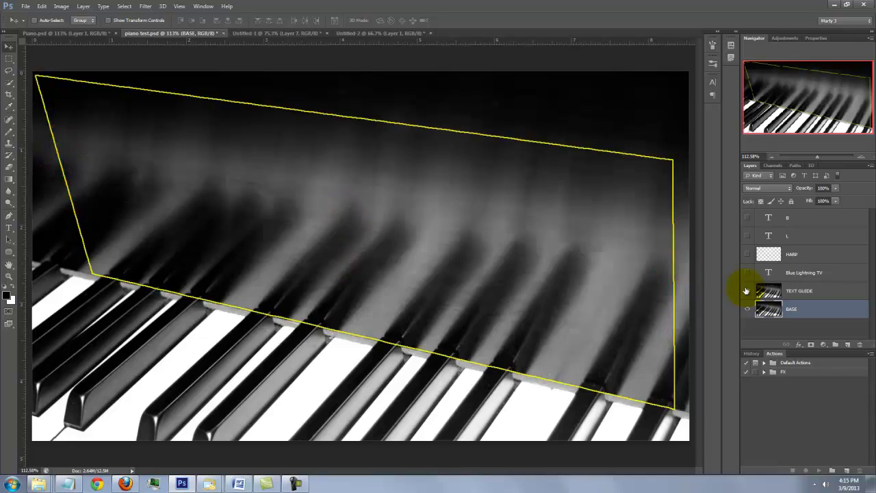
pyautogui.click(746, 291)
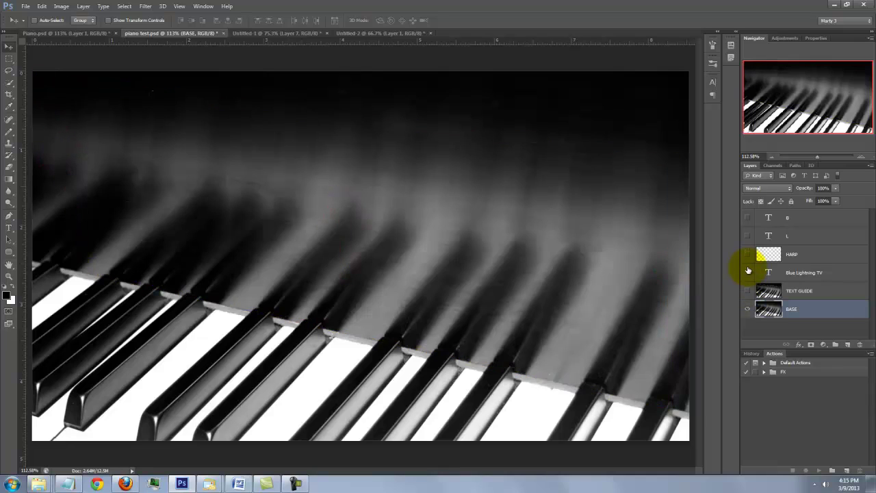
pyautogui.click(746, 273)
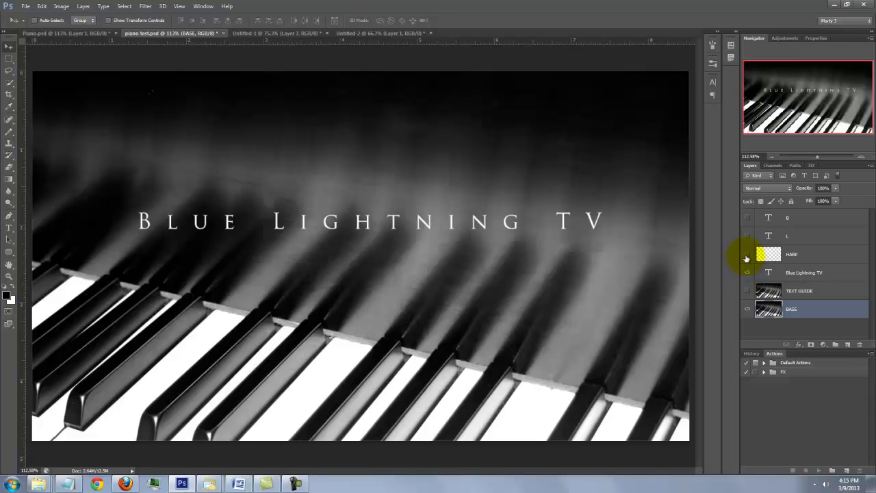
pyautogui.click(747, 254)
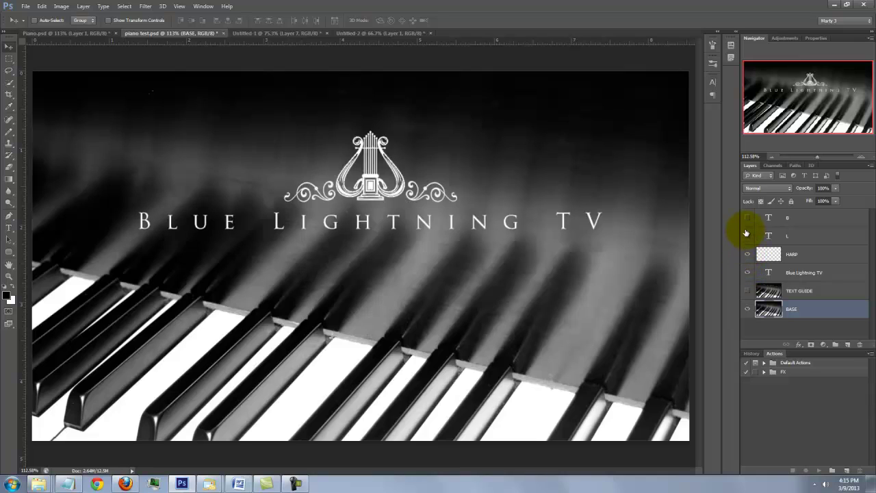
pyautogui.click(746, 236)
pyautogui.click(747, 218)
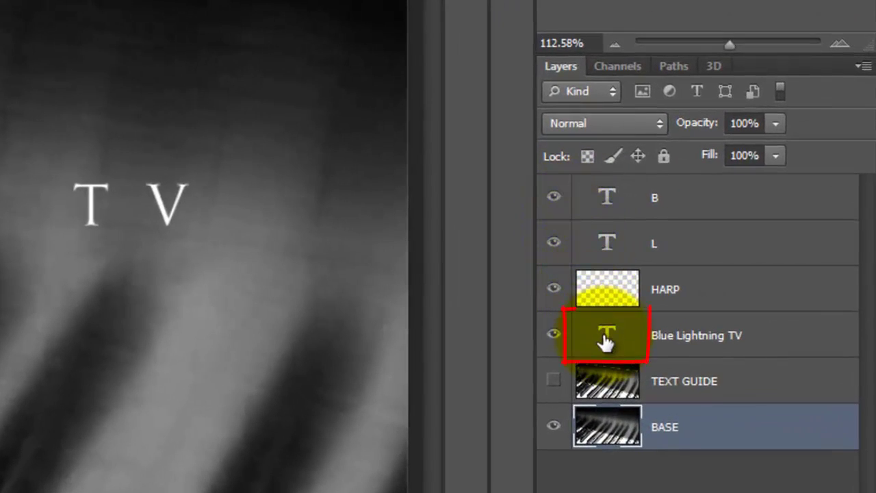
pyautogui.click(605, 338)
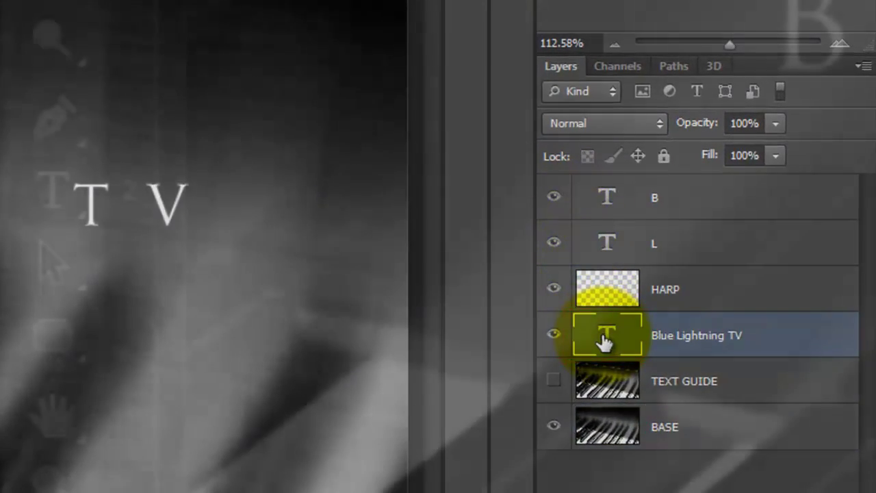
pyautogui.rightClick(56, 193)
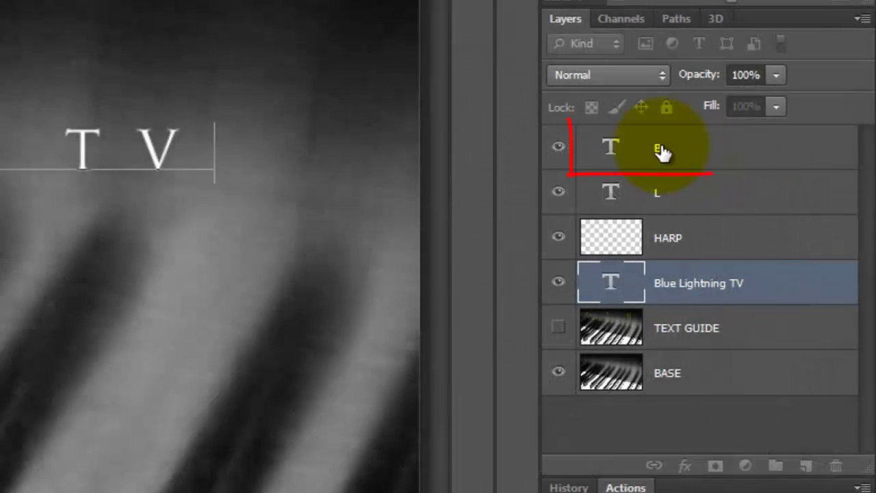
pyautogui.click(663, 152)
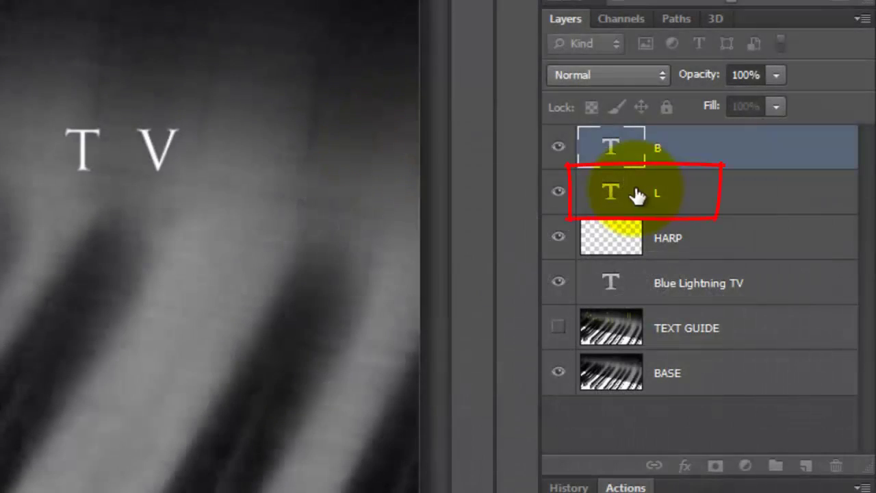
pyautogui.click(636, 195)
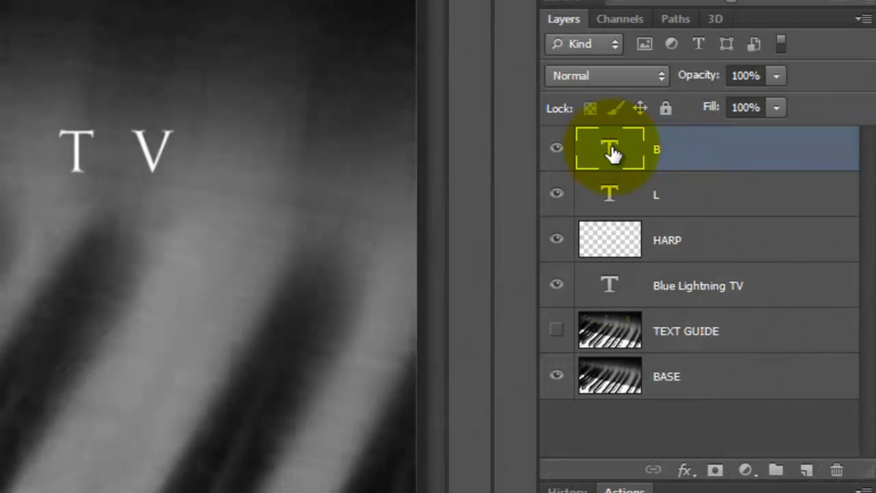
# - Convert the B, L, HARP and Blue Lightning TV layers into one smart object
pyautogui.keyDown('shift'); pyautogui.click(610, 291); pyautogui.keyUp('shift')
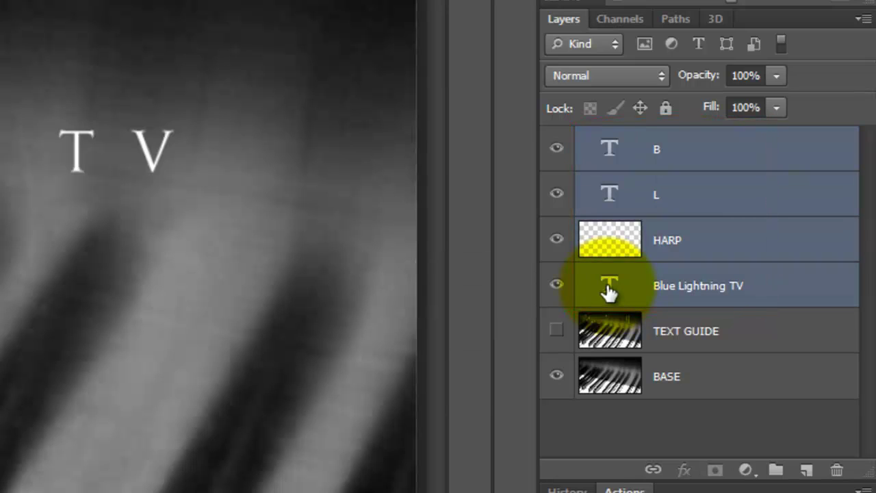
pyautogui.click(863, 20)
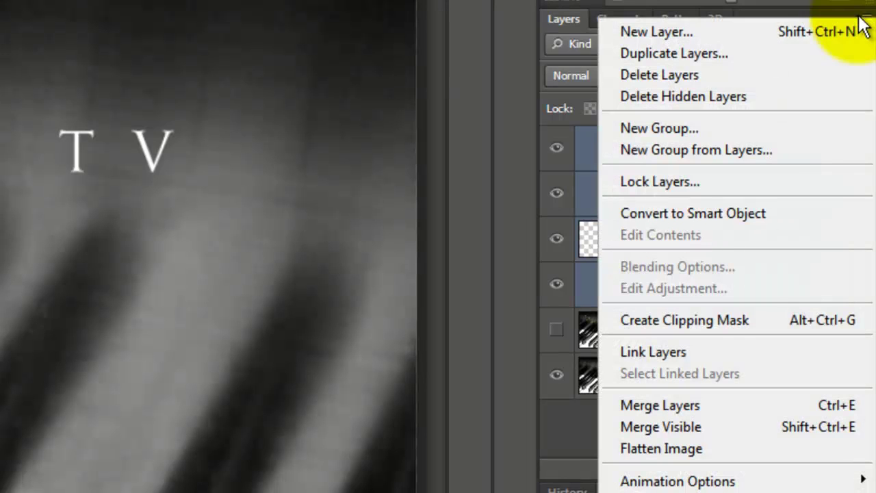
pyautogui.click(785, 209)
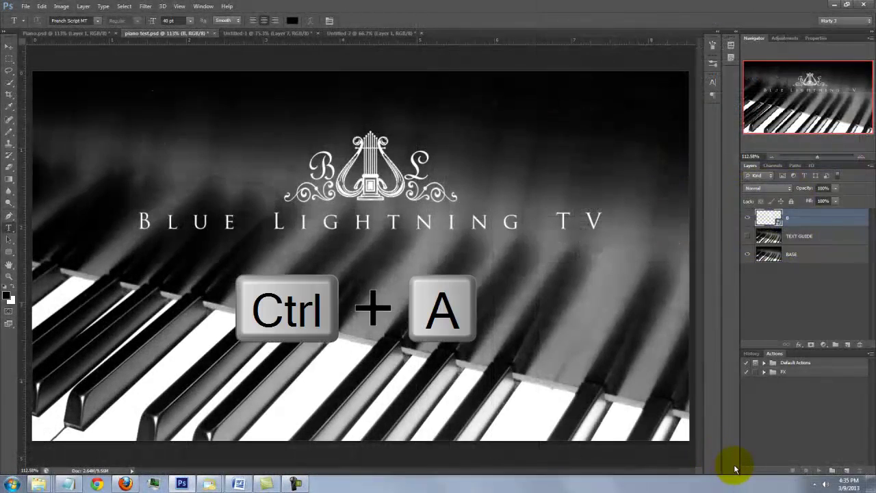
# - Copy the whole canvas to the clipboard, then deselect
pyautogui.hotkey('ctrl', 'a')
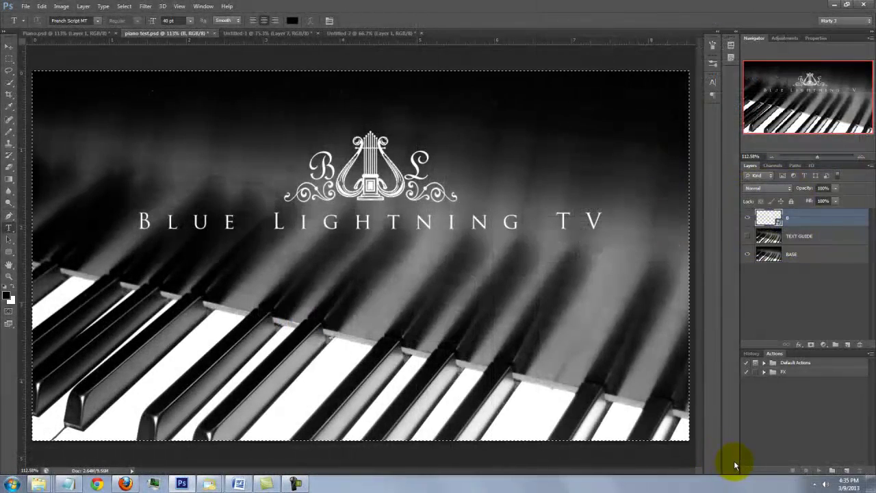
pyautogui.hotkey('ctrl', 'c')
pyautogui.hotkey('ctrl', 'd')
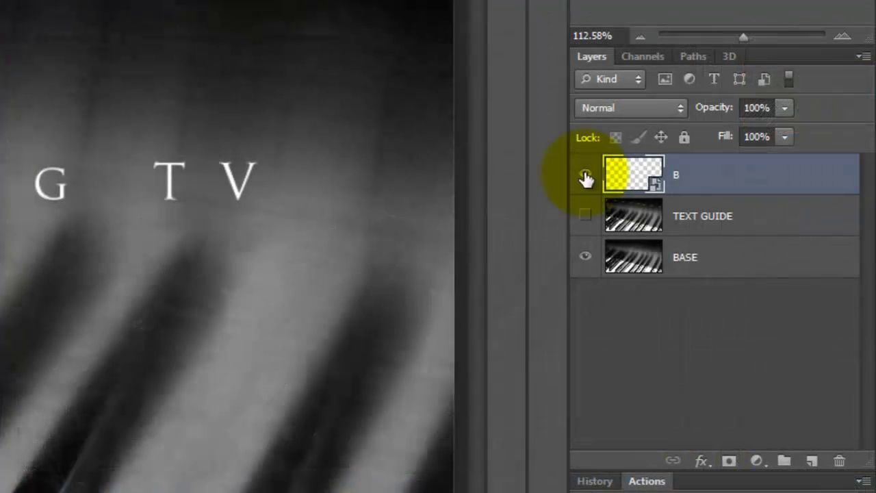
# - Hide layer B, show TEXT GUIDE and add a new Layer 1 above it
pyautogui.click(747, 218)
pyautogui.click(584, 216)
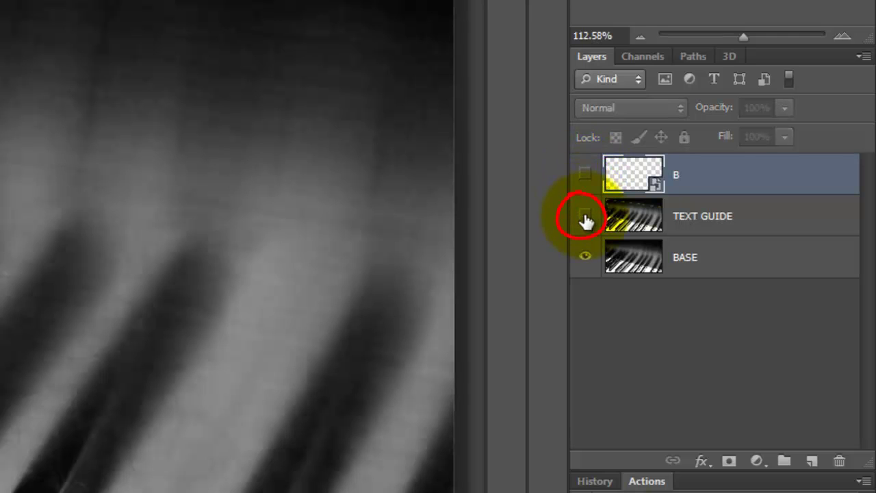
pyautogui.click(636, 219)
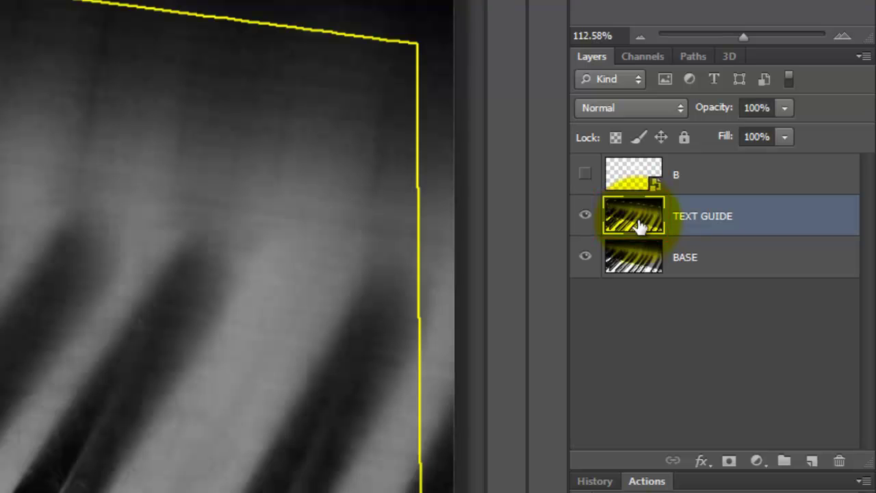
pyautogui.click(812, 461)
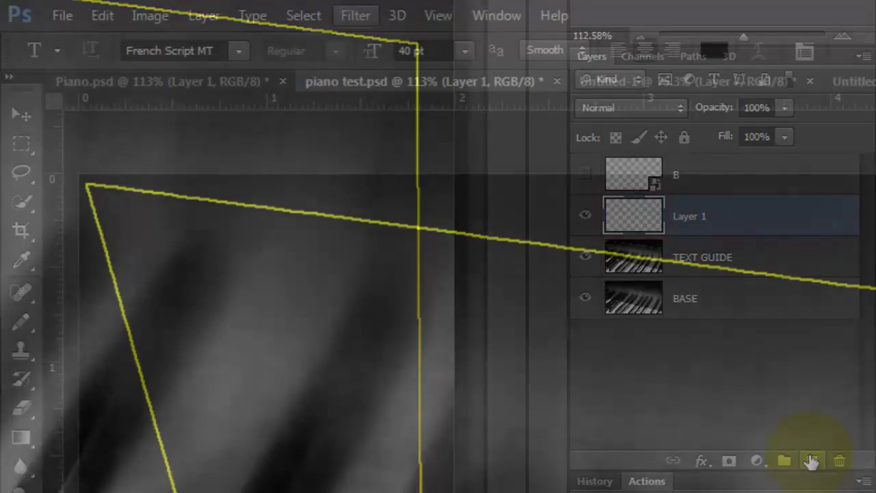
# - Paste the artwork in Vanishing Point and fit it to the guide's perspective plane
pyautogui.click(357, 15)
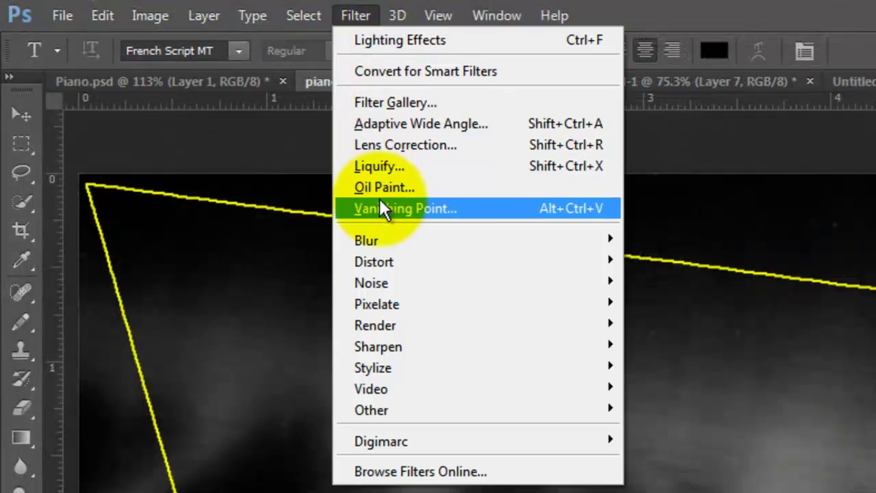
pyautogui.click(381, 201)
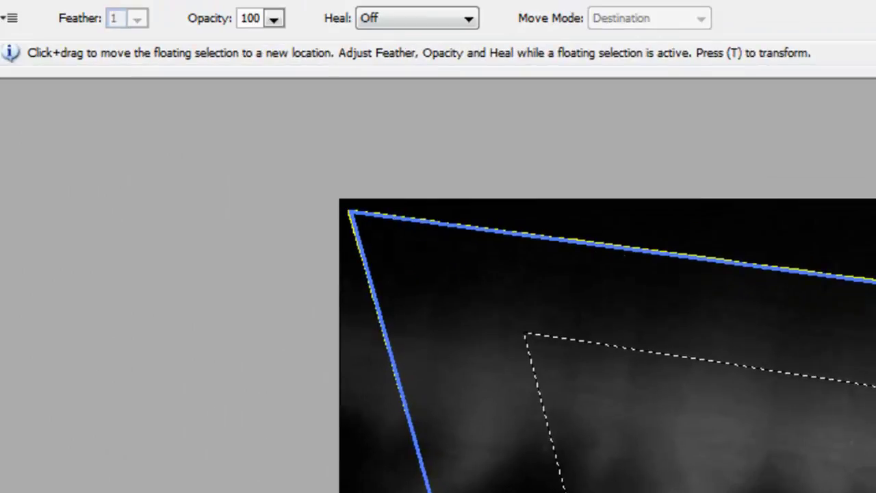
pyautogui.click(45, 273)
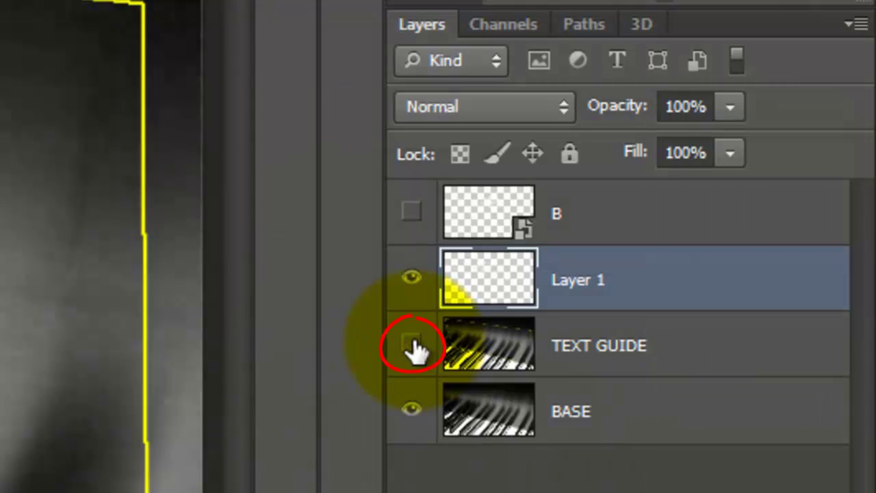
# - Hide the TEXT GUIDE layer and select the Gradient Tool
pyautogui.click(412, 342)
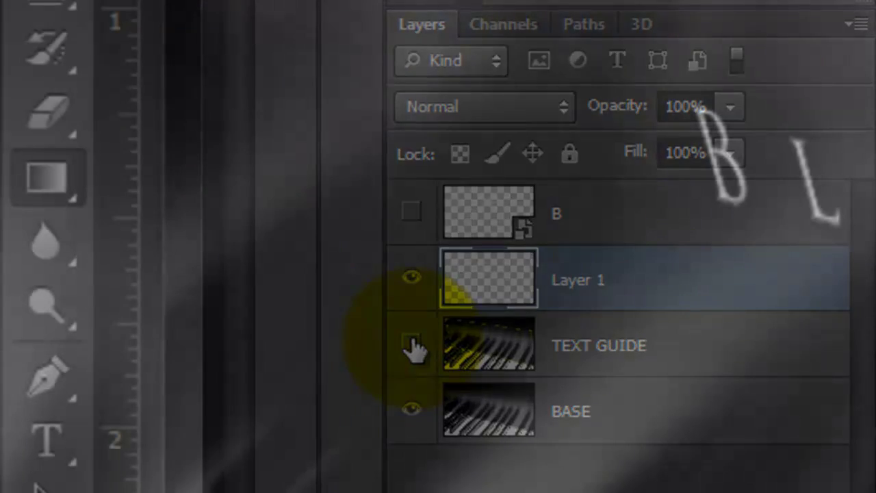
pyautogui.rightClick(62, 193)
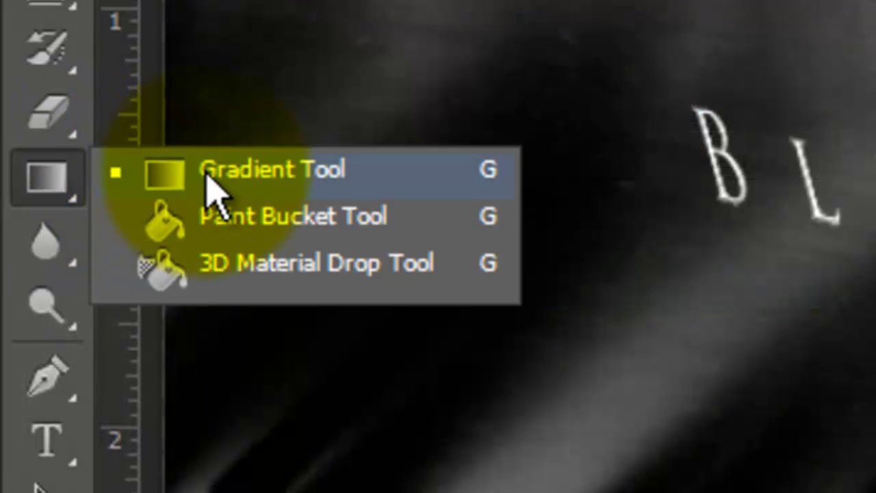
pyautogui.click(209, 171)
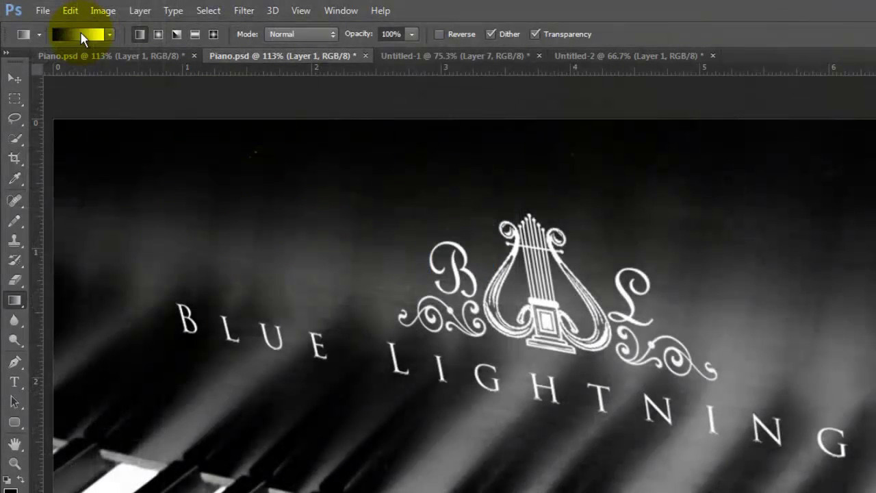
# - Set the gradient's start stop to 60% grey (#999999) and end stop to B 93%
pyautogui.click(81, 34)
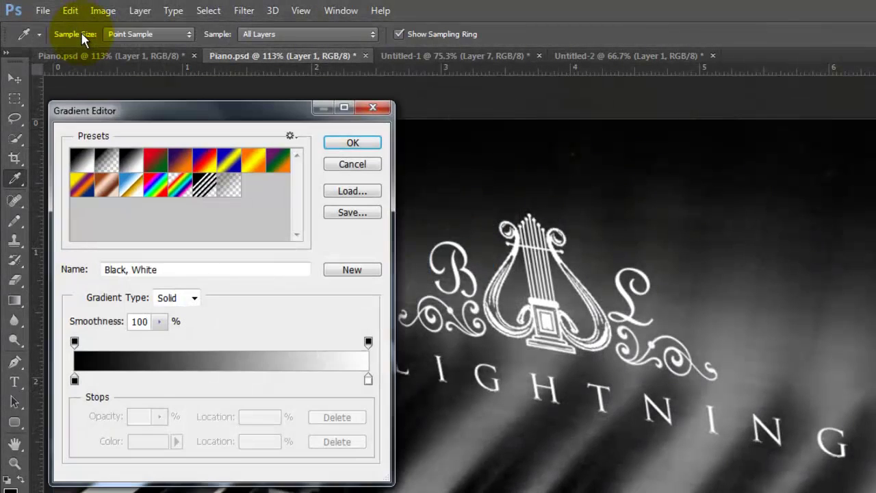
pyautogui.click(74, 378)
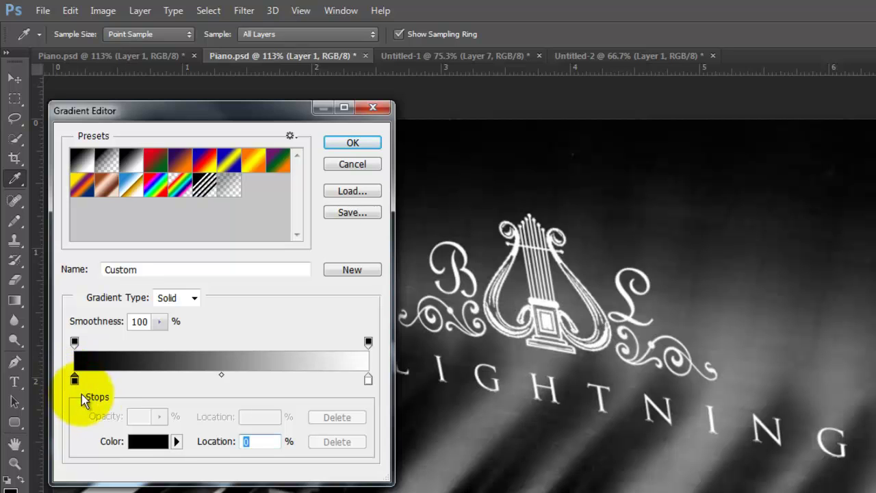
pyautogui.click(142, 442)
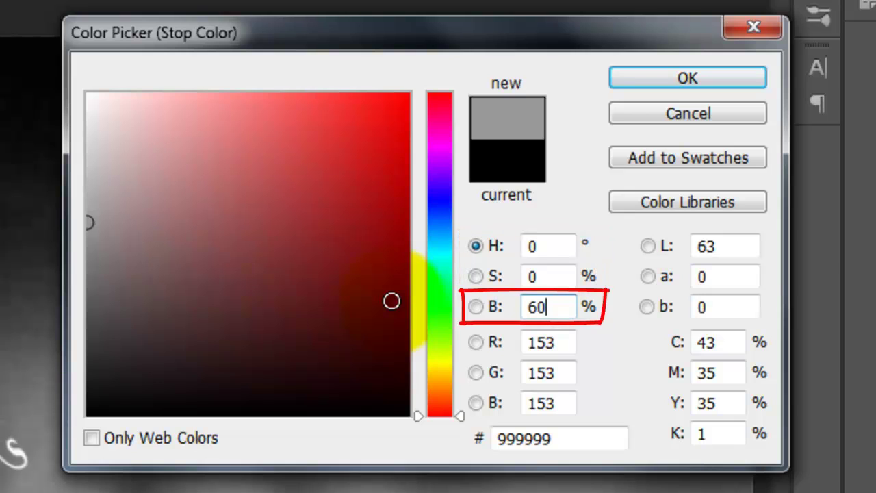
pyautogui.click(652, 81)
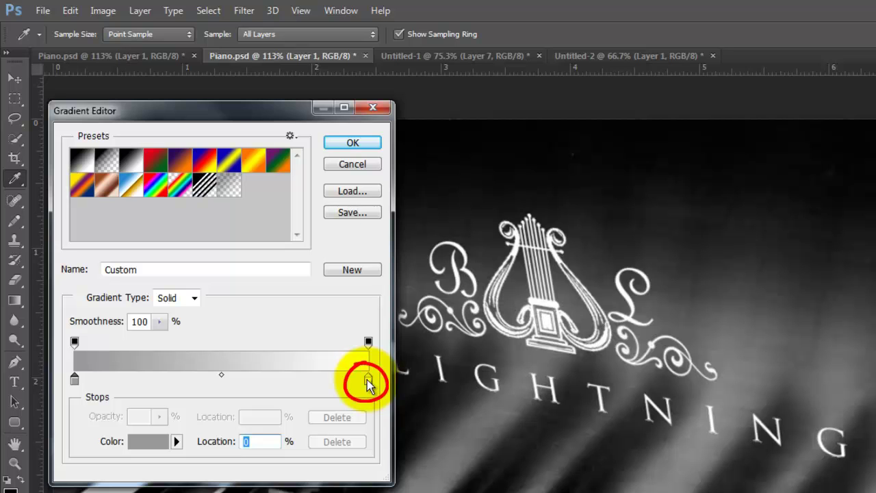
pyautogui.click(367, 380)
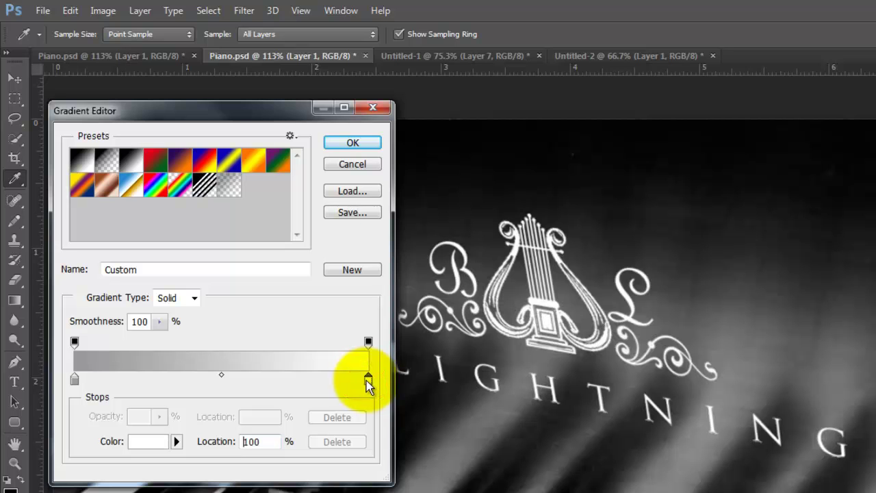
pyautogui.click(151, 445)
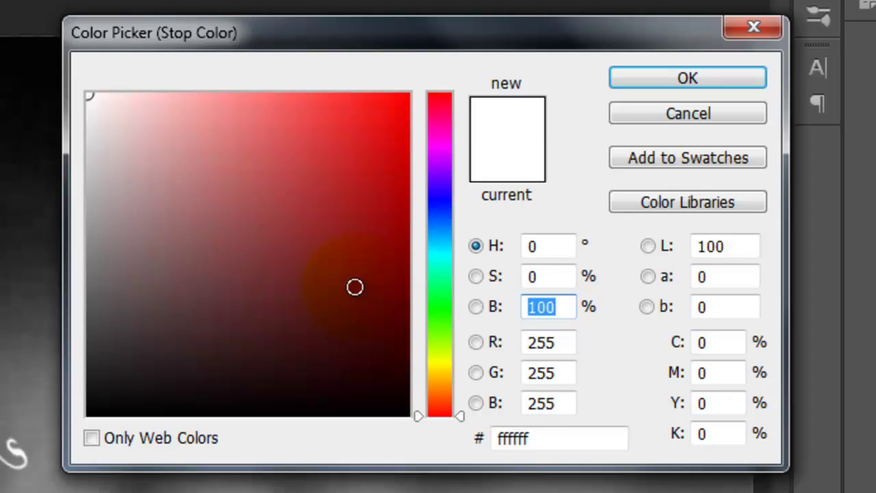
pyautogui.write('93')
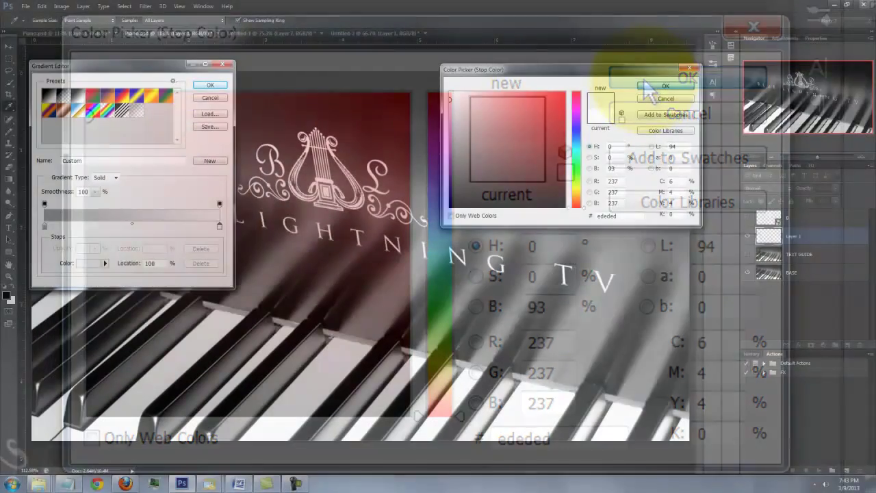
# - Confirm the #ededed end colour and load Layer 1's lettering as a selection
pyautogui.click(643, 78)
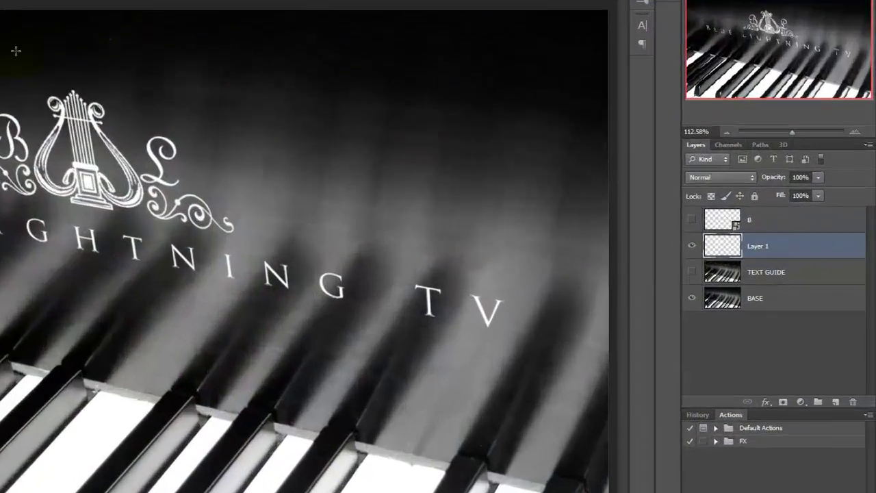
pyautogui.press('ctrl')
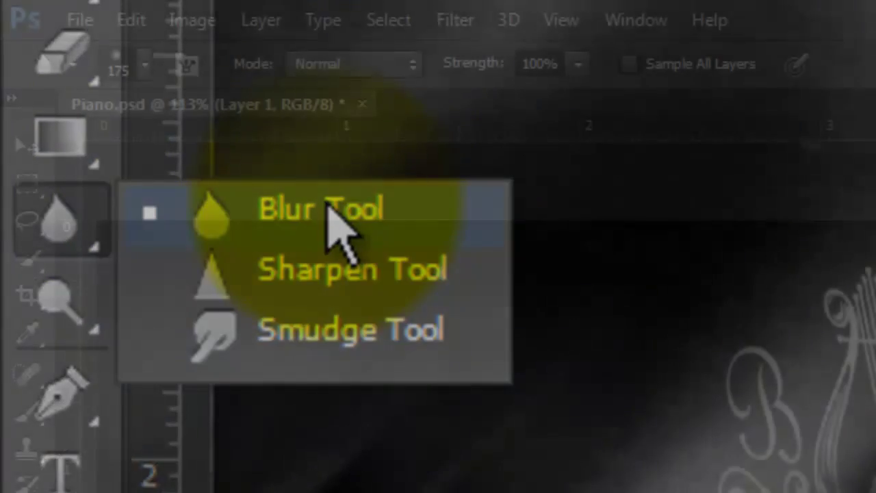
# - Select the Blur Tool and set its brush to 175 px with 0% hardness
pyautogui.click(332, 206)
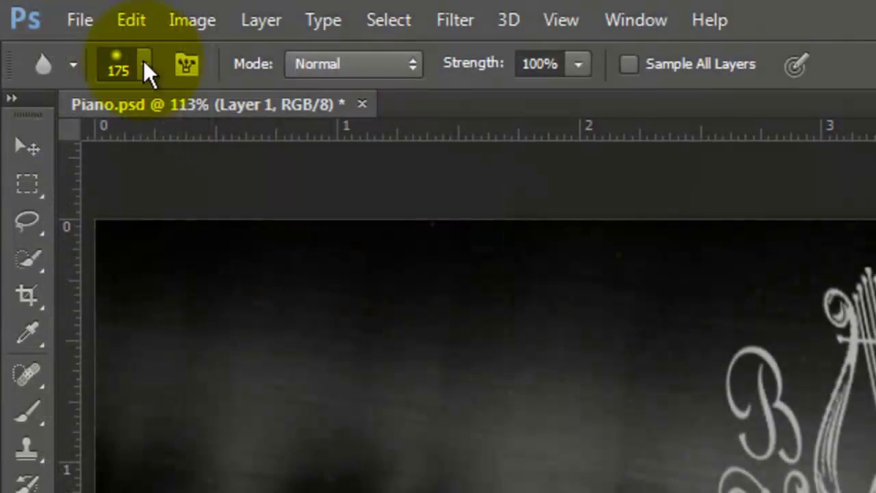
pyautogui.click(143, 60)
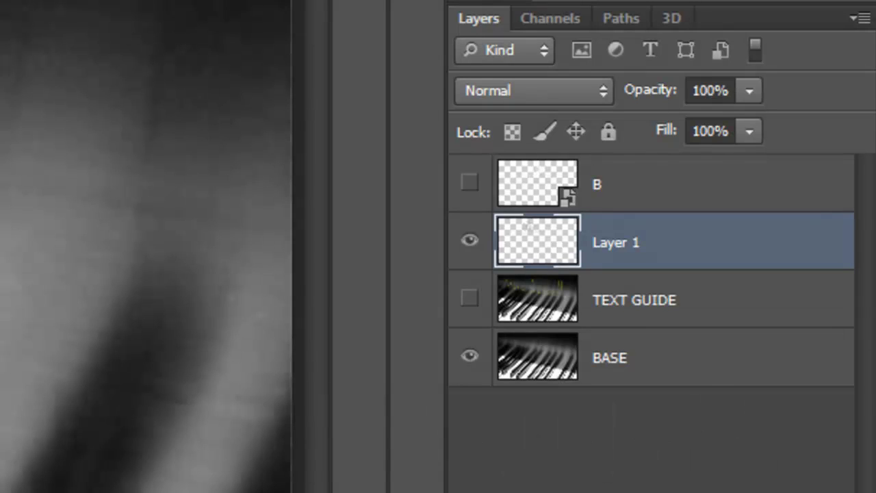
# - Stamp visible layers to Layer 2 and apply a spotlight: Intensity 35, Ambience 40, Hotspot 76
pyautogui.hotkey('ctrl', 'shift', 'alt', 'e')
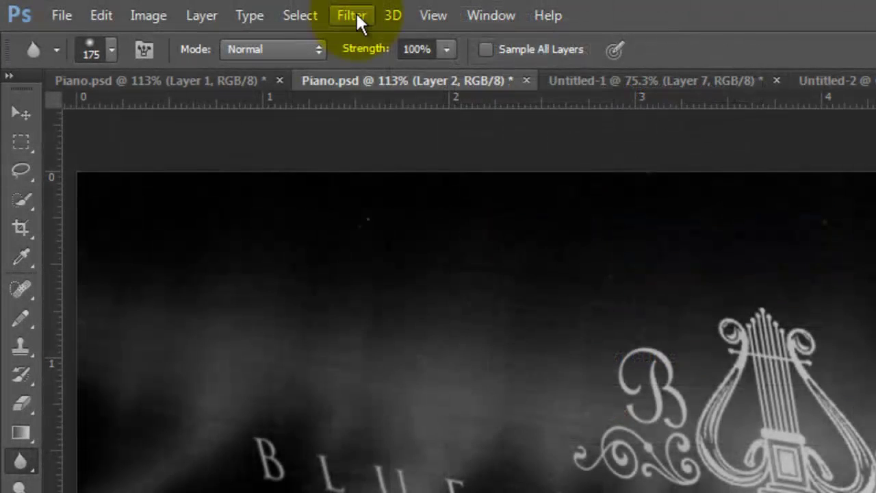
pyautogui.click(353, 14)
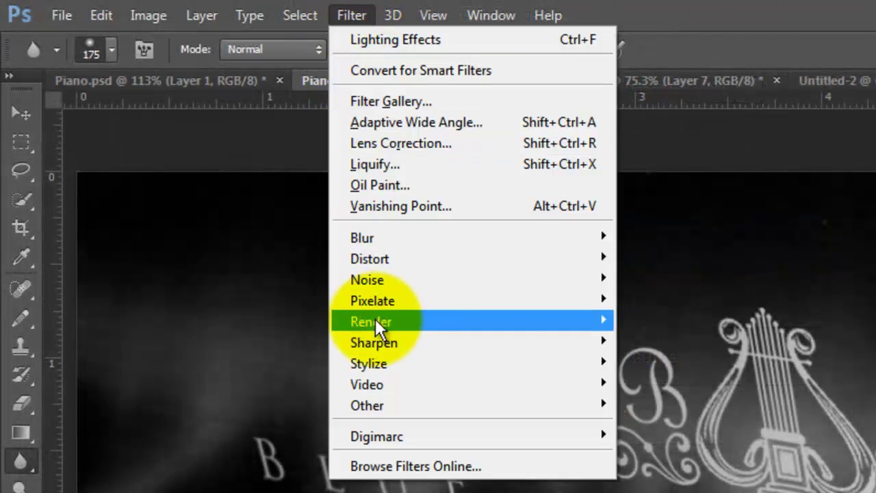
pyautogui.moveTo(334, 321)
pyautogui.click(274, 405)
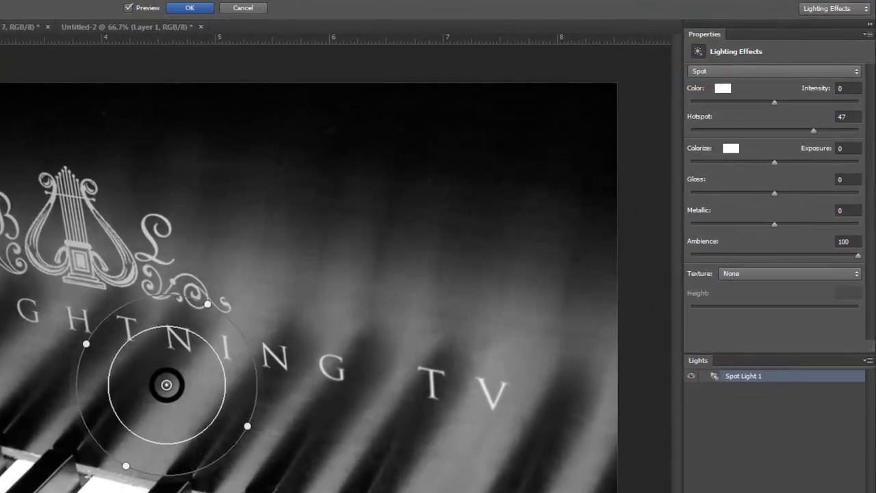
pyautogui.moveTo(776, 101)
pyautogui.mouseDown()
pyautogui.moveTo(791, 101)
pyautogui.moveTo(739, 102)
pyautogui.moveTo(817, 102)
pyautogui.moveTo(772, 103)
pyautogui.moveTo(806, 102)
pyautogui.moveTo(813, 131)
pyautogui.moveTo(730, 137)
pyautogui.moveTo(817, 127)
pyautogui.moveTo(735, 133)
pyautogui.moveTo(808, 121)
pyautogui.moveTo(810, 130)
pyautogui.mouseUp()
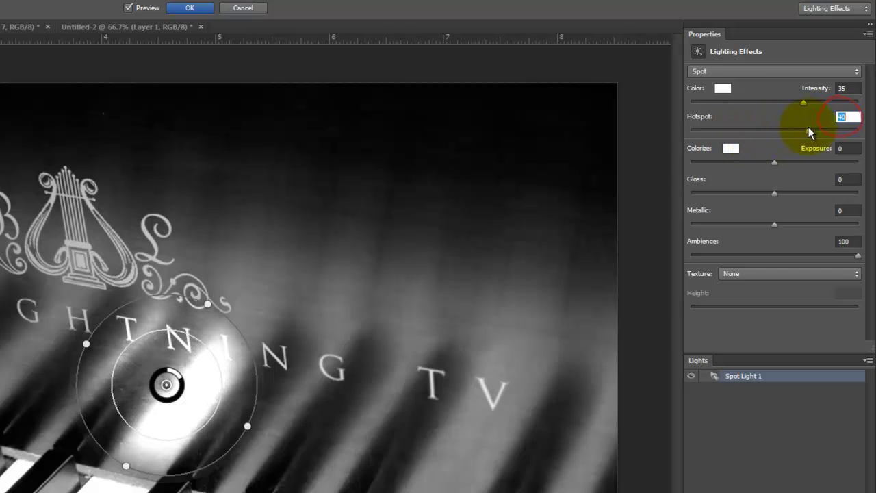
pyautogui.moveTo(858, 259)
pyautogui.mouseDown()
pyautogui.moveTo(747, 254)
pyautogui.moveTo(845, 244)
pyautogui.moveTo(802, 250)
pyautogui.mouseUp()
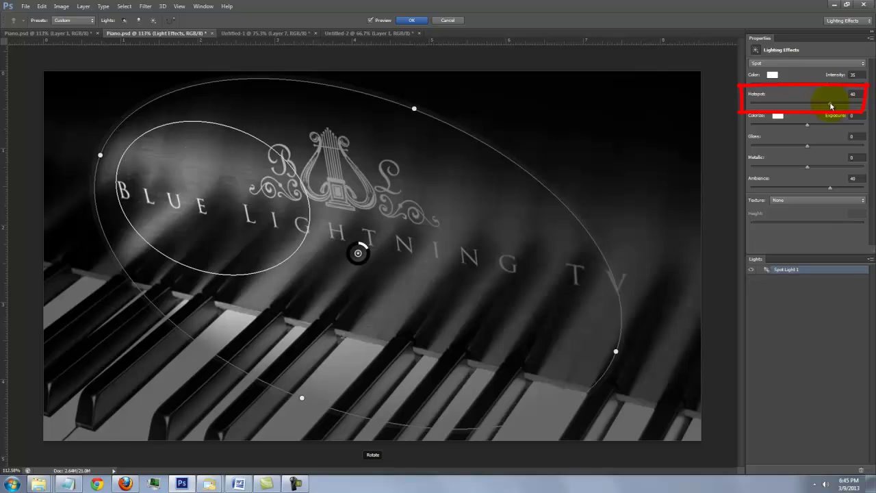
pyautogui.moveTo(830, 104); pyautogui.dragTo(851, 105)
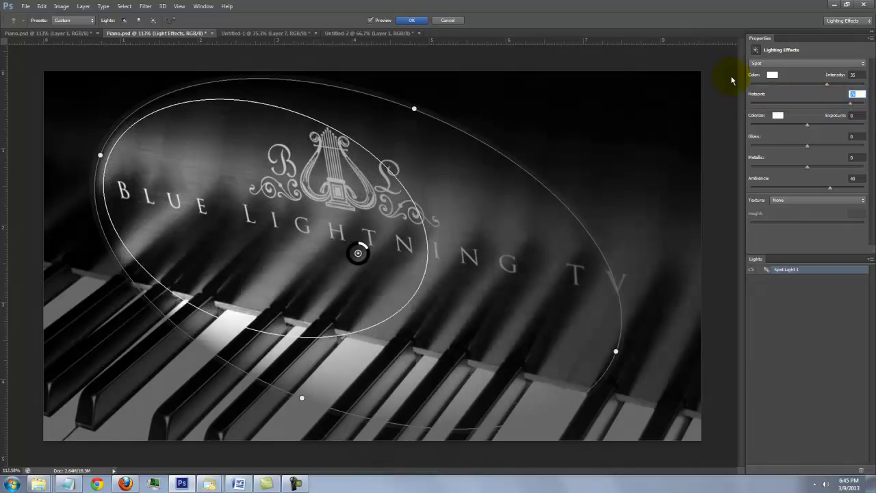
pyautogui.click(414, 22)
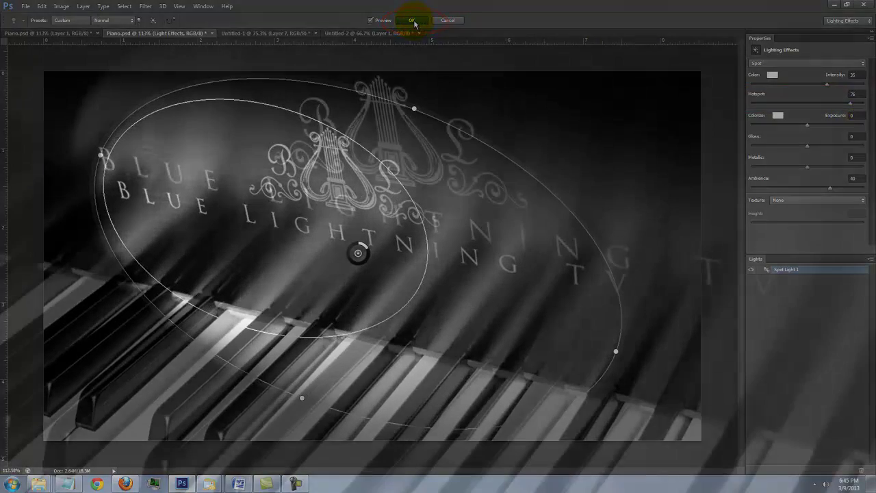